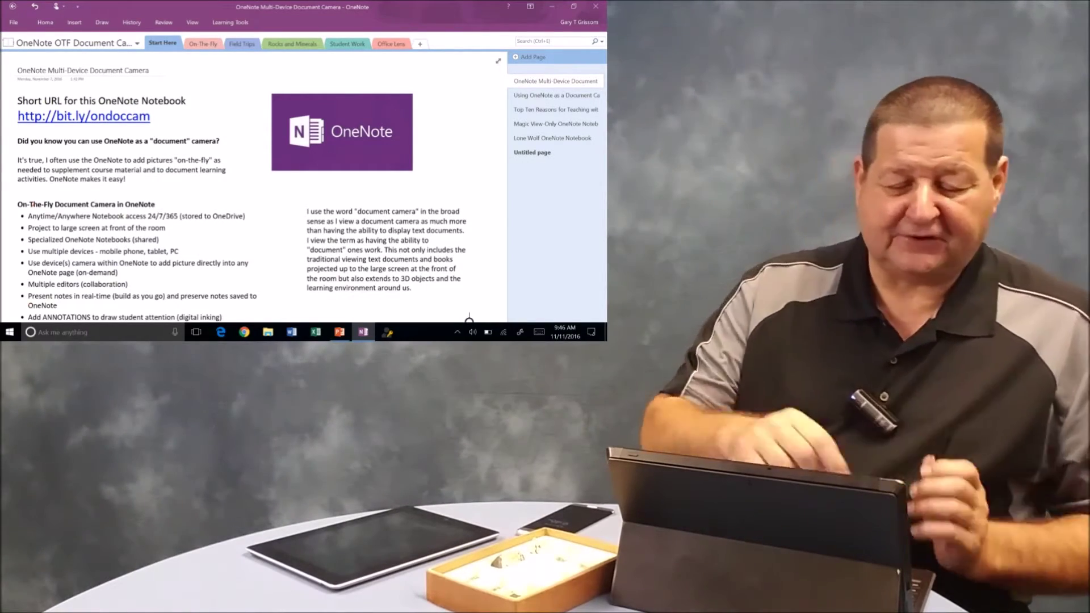
Scroll through the On-The-Fly list and ink a blue check mark beside the next bullet.
scroll(450, 340, "up", 5)
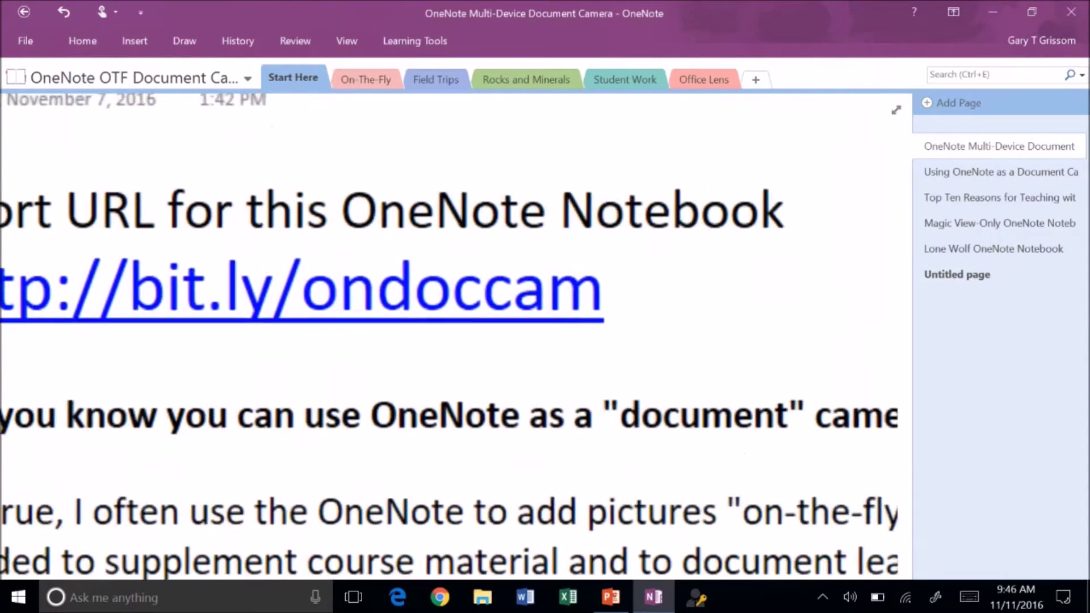
scroll(450, 339, "up", 3)
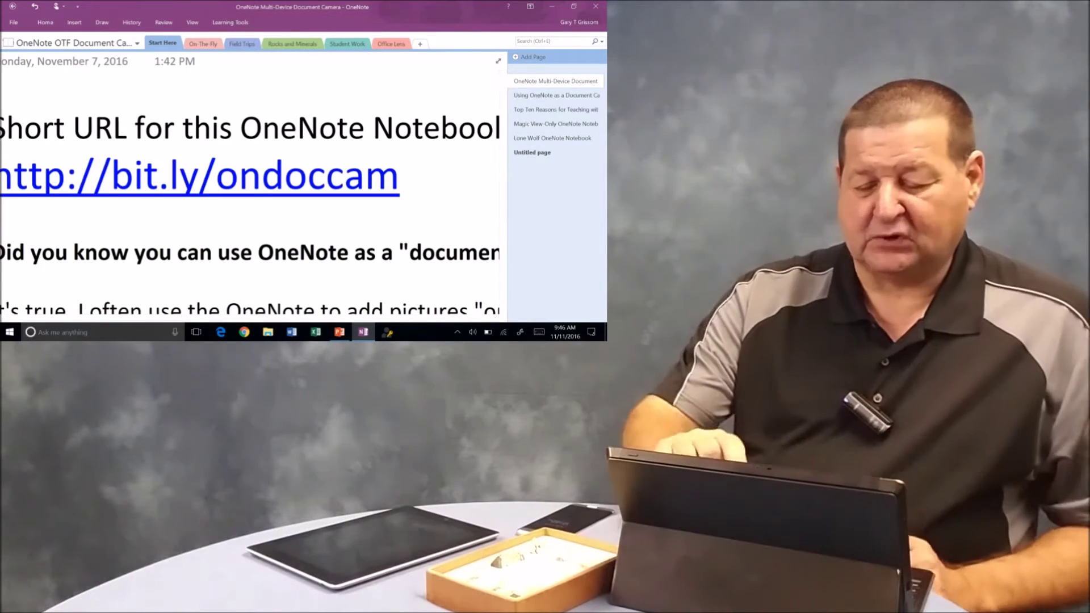
scroll(250, 187, "down", 3)
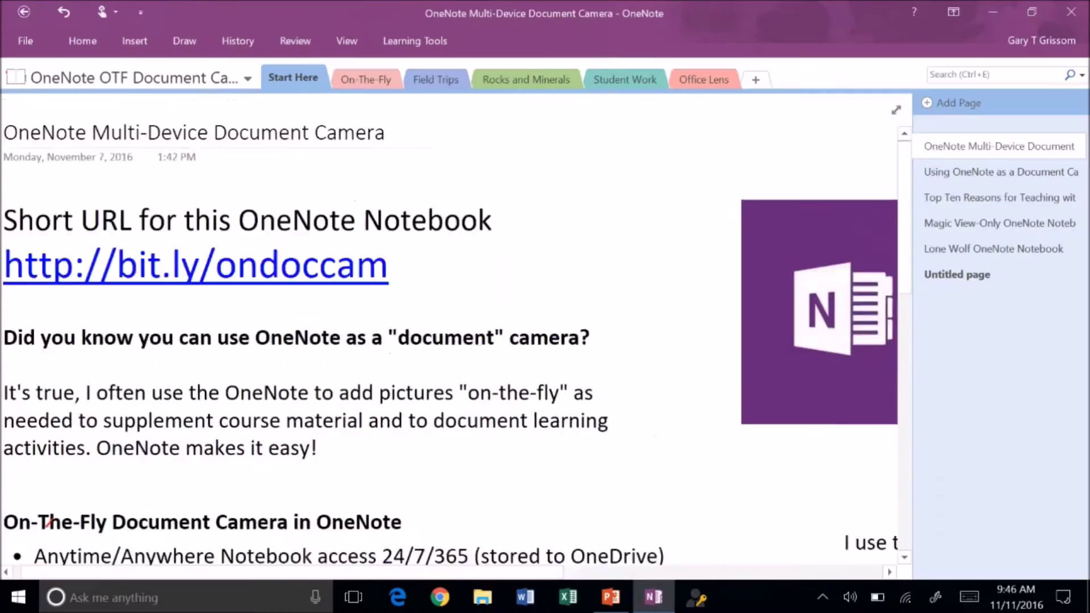
scroll(668, 544, "down", 5)
scroll(669, 544, "right", 10)
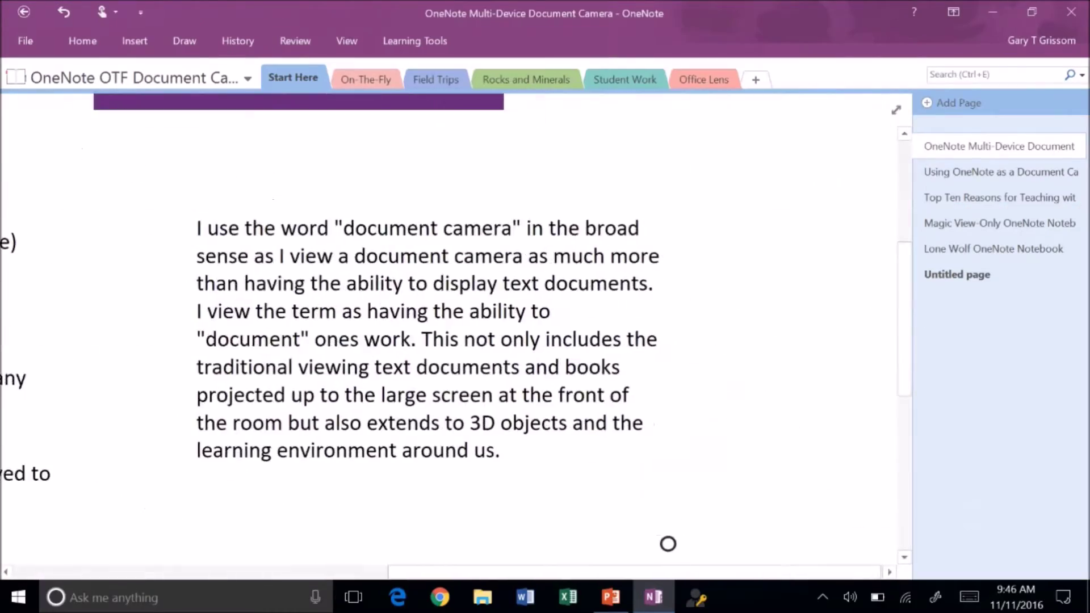
scroll(668, 544, "up", 3)
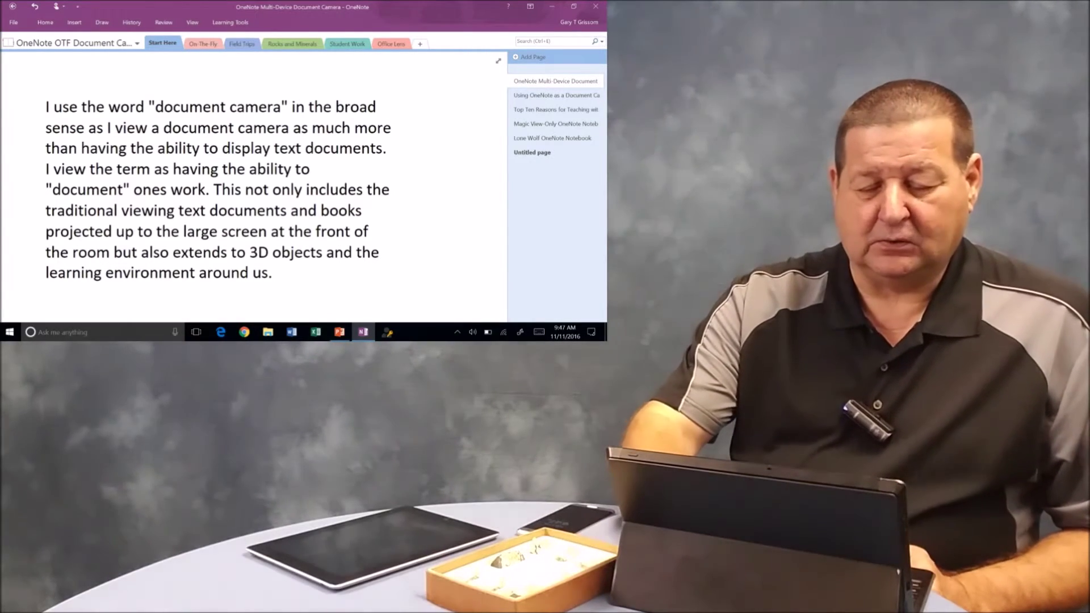
scroll(401, 291, "down", 3)
scroll(401, 290, "up", 5)
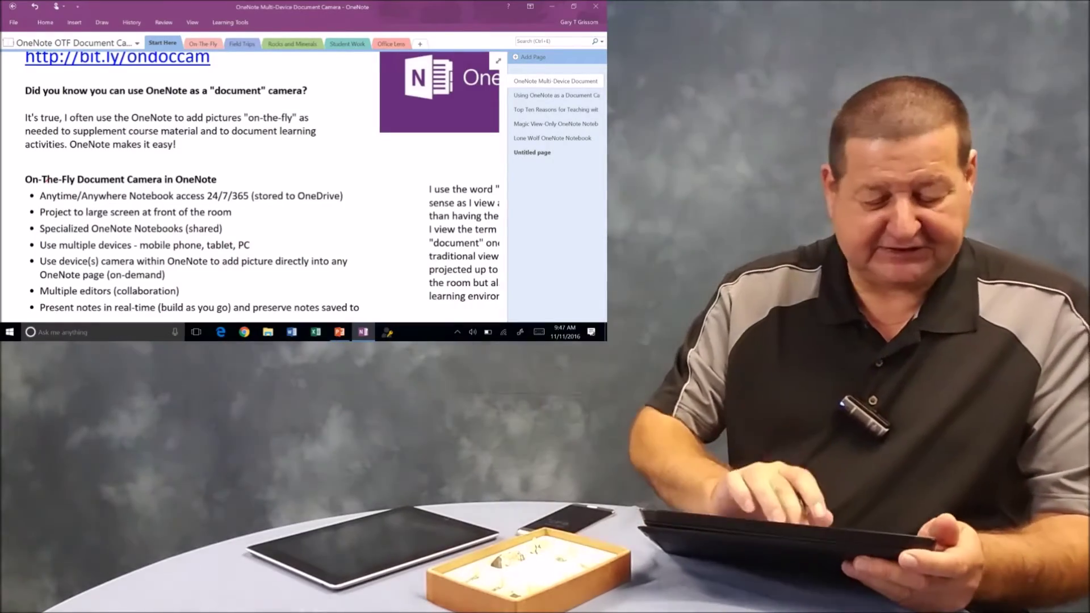
scroll(249, 187, "down", 3)
scroll(250, 187, "down", 1)
left_click_drag(25, 94, 45, 82)
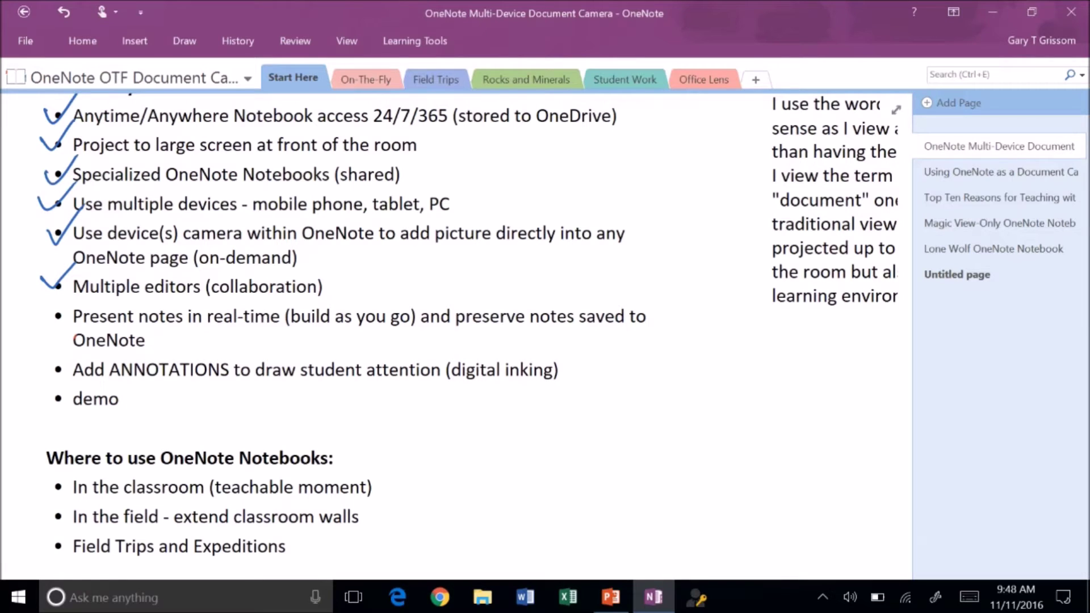
Tick the 'Present notes in real-time' bullet with a blue ink check mark.
scroll(474, 335, "down", 3)
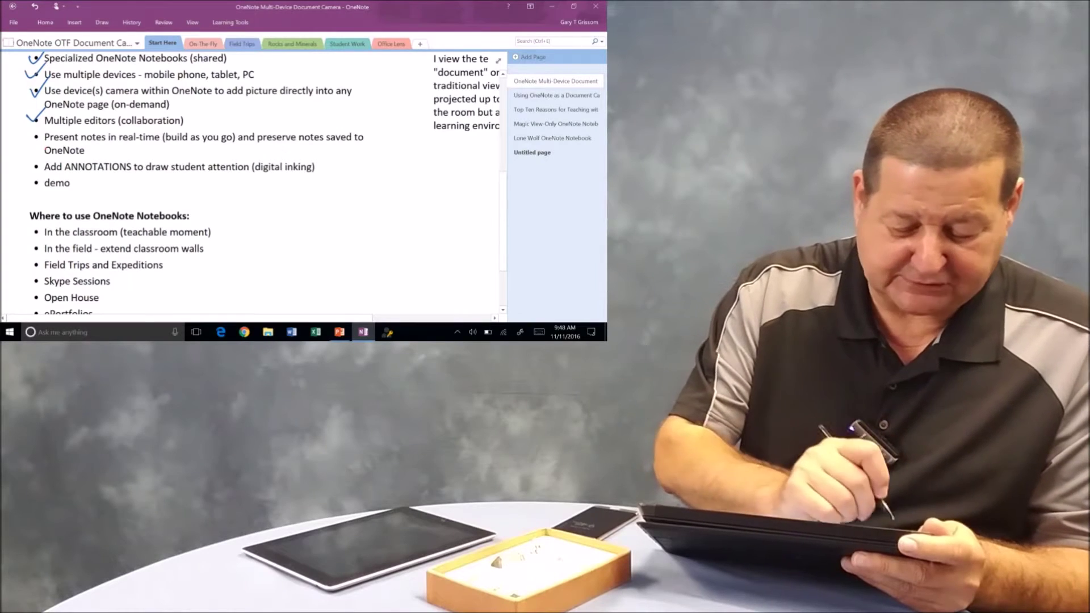
left_click_drag(30, 135, 46, 127)
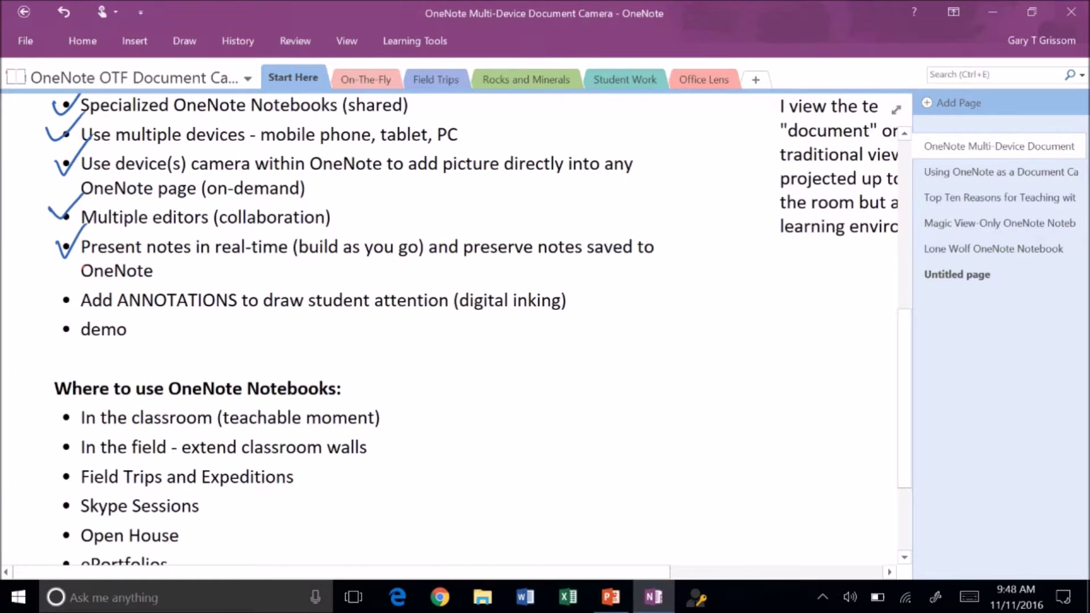
scroll(55, 272, "down", 1)
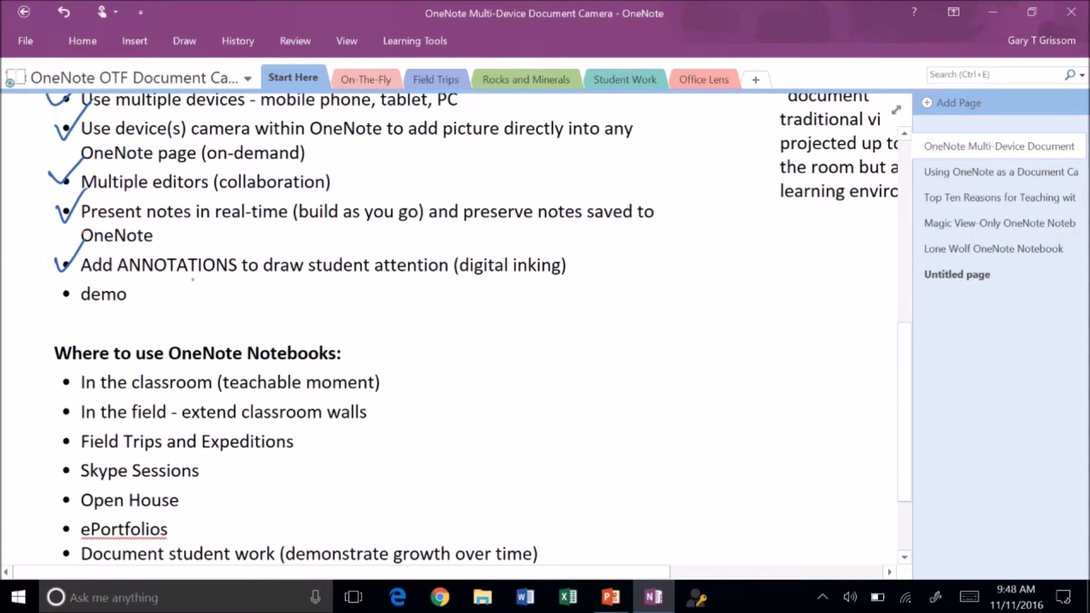
Circle 'Add ANNOTATIONS' and draw a box around the word 'attention' in blue ink.
left_click_drag(163, 240, 234, 243)
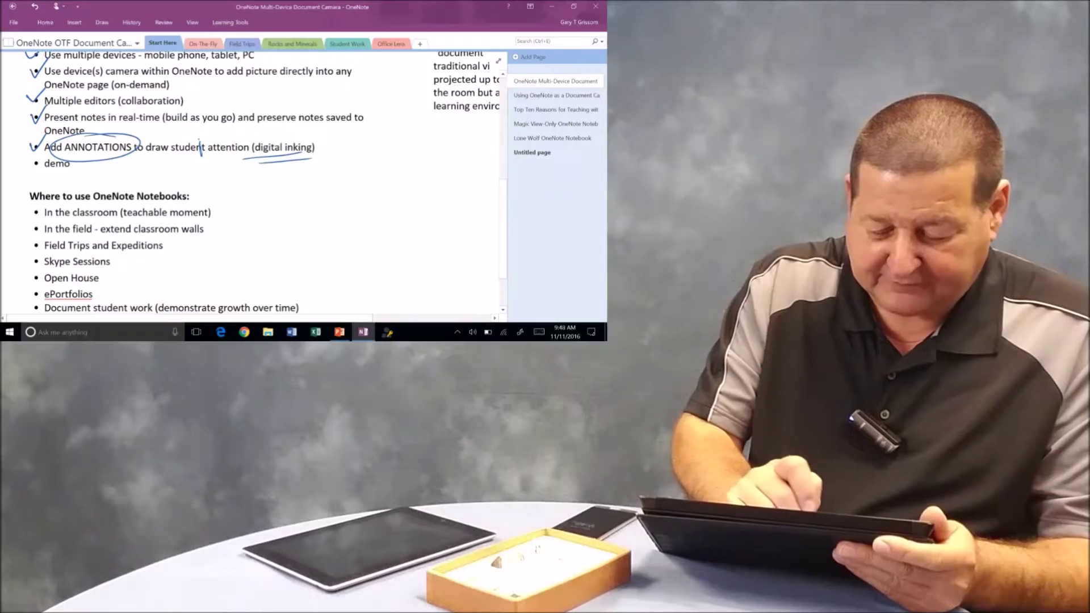
left_click_drag(355, 249, 371, 236)
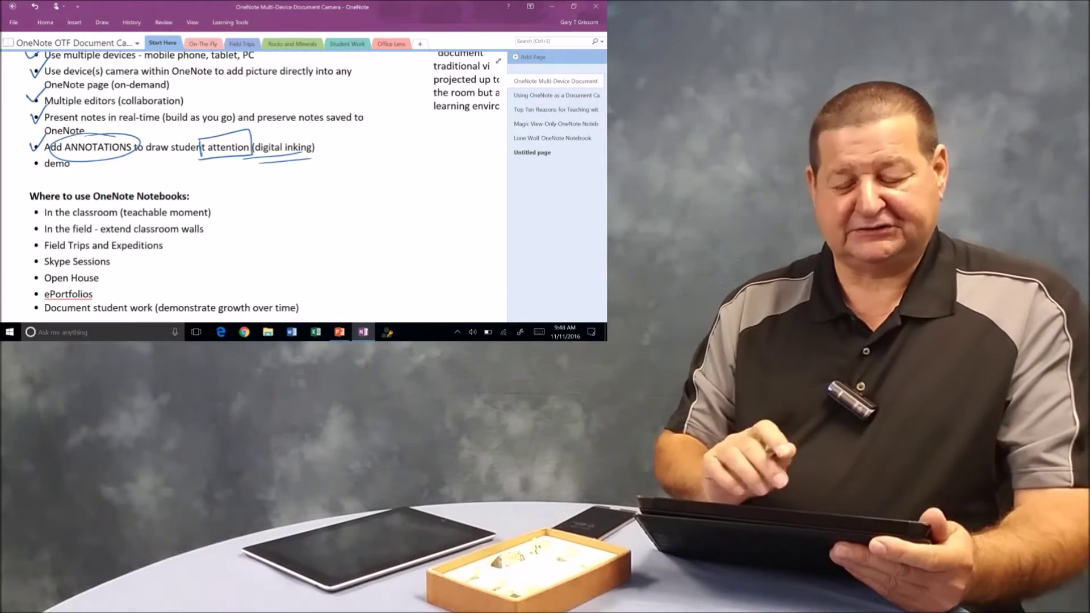
scroll(252, 181, "down", 1)
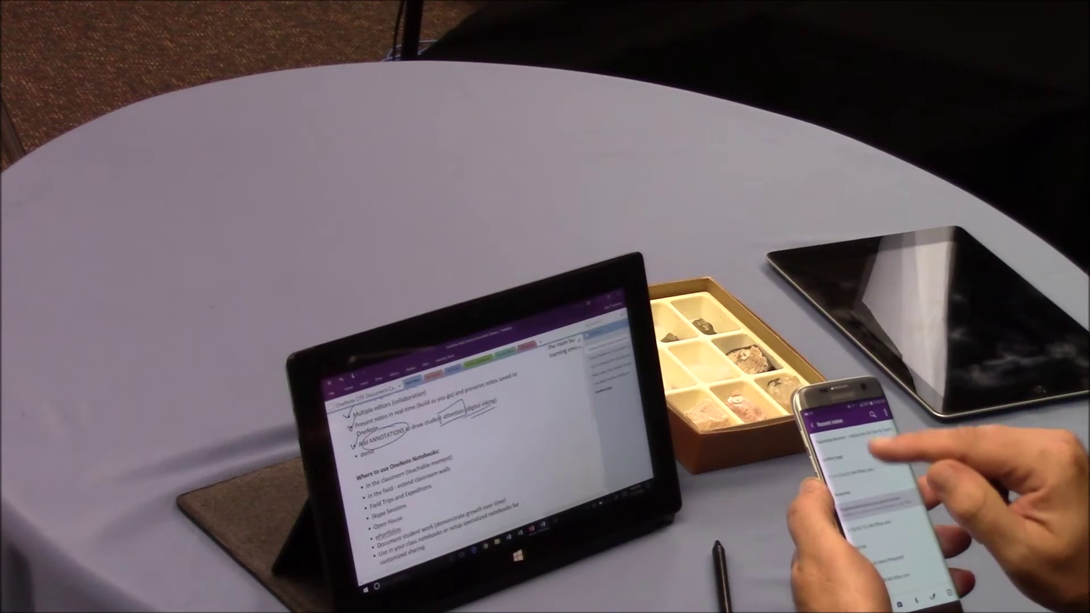
Bring up the list of OneNote notebooks on the phone.
left_click(812, 423)
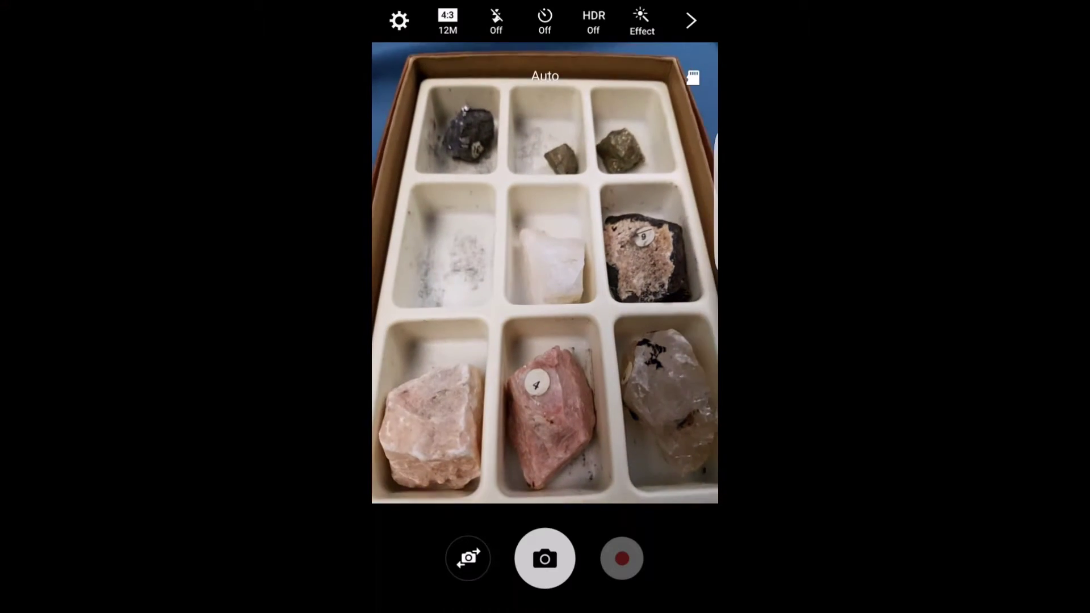
Focus the phone camera on rock 4 in the specimen tray for the photo.
left_click(569, 389)
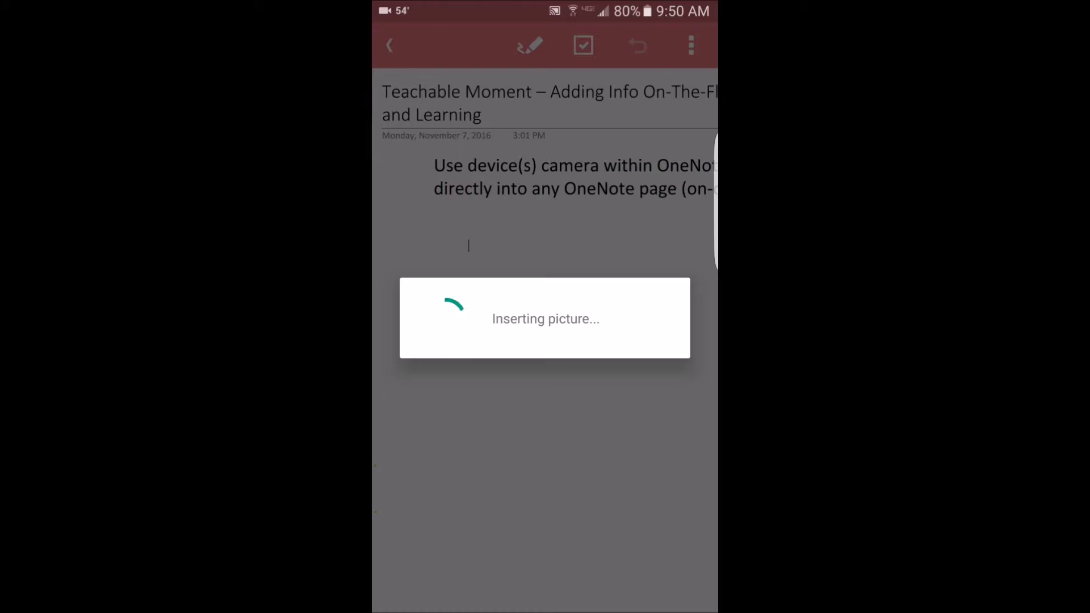
scroll(573, 204, "up", 3)
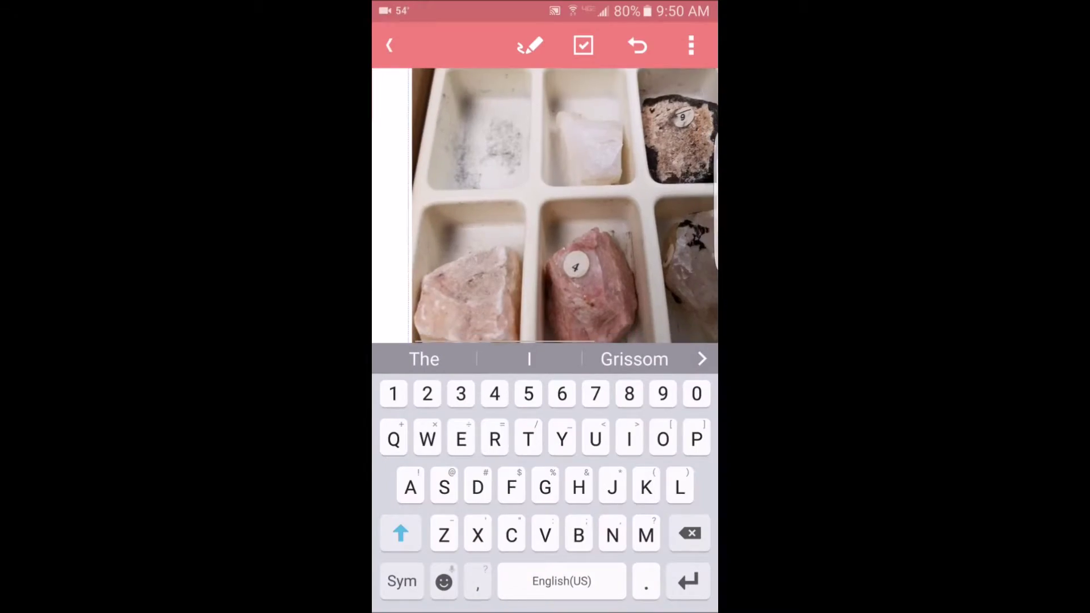
Leave typing mode and close the pen colour and thickness choices once a pen is set.
key("Escape")
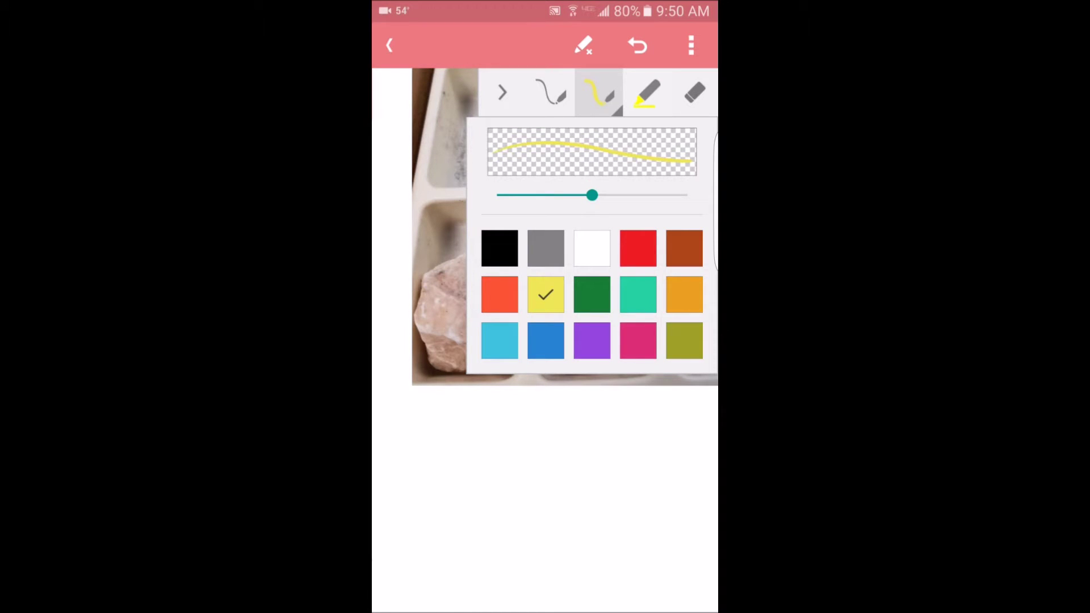
key("Escape")
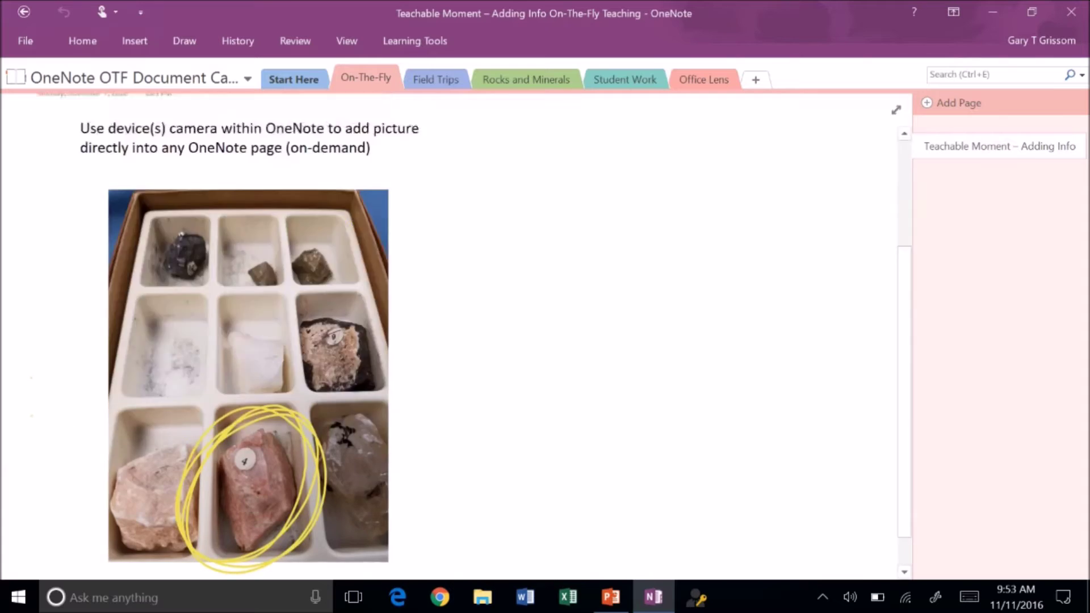
key("ctrl+shift+Tab")
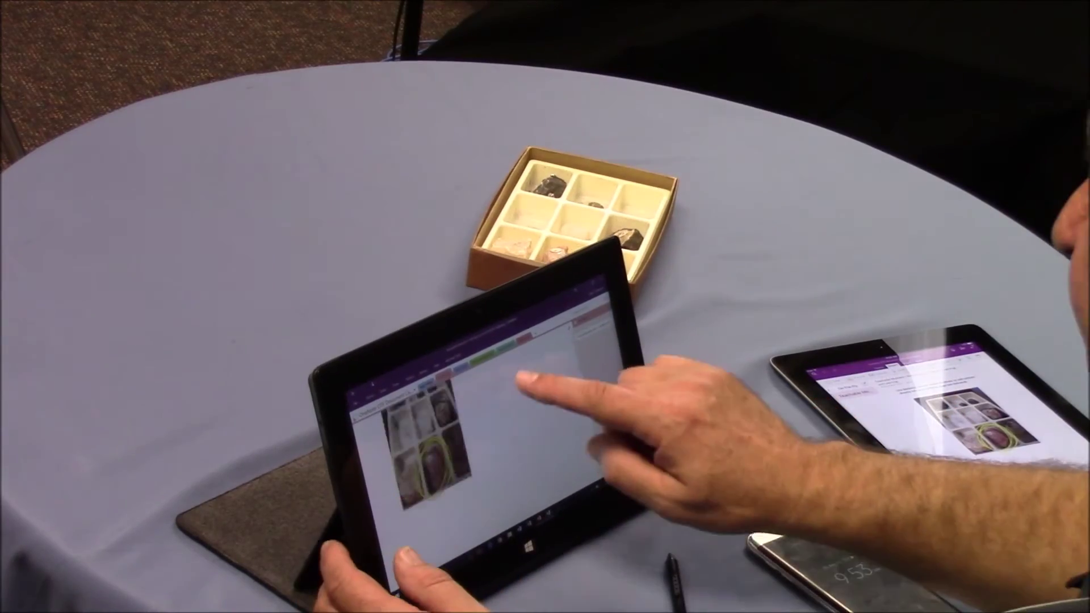
scroll(556, 414, "down", 5)
scroll(539, 454, "up", 5)
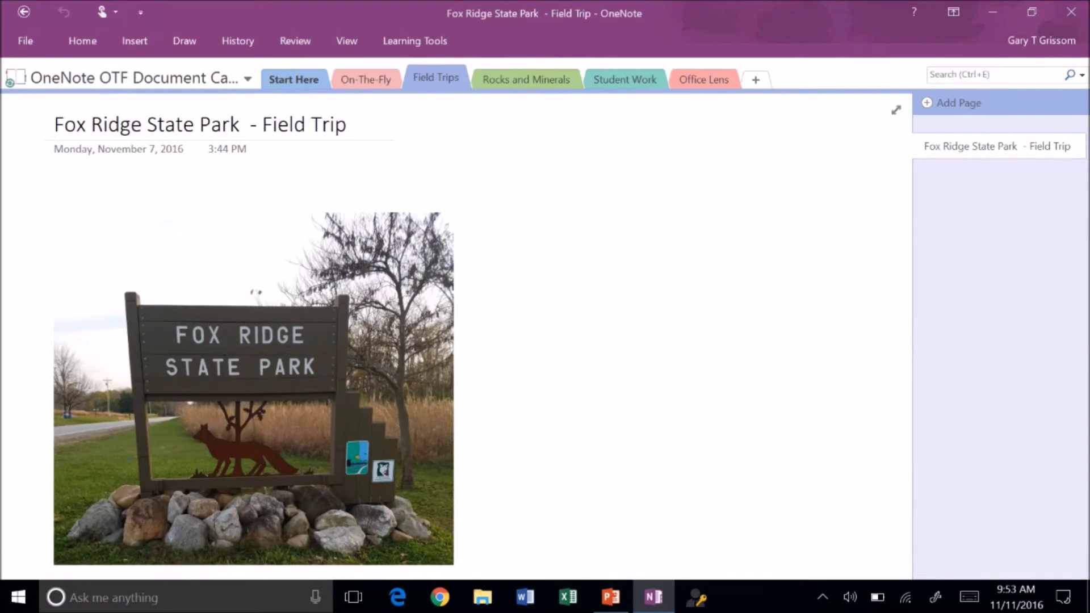
Look through the Fox Ridge State Park field-trip photos, then go to Rocks and Minerals.
scroll(254, 329, "down", 6)
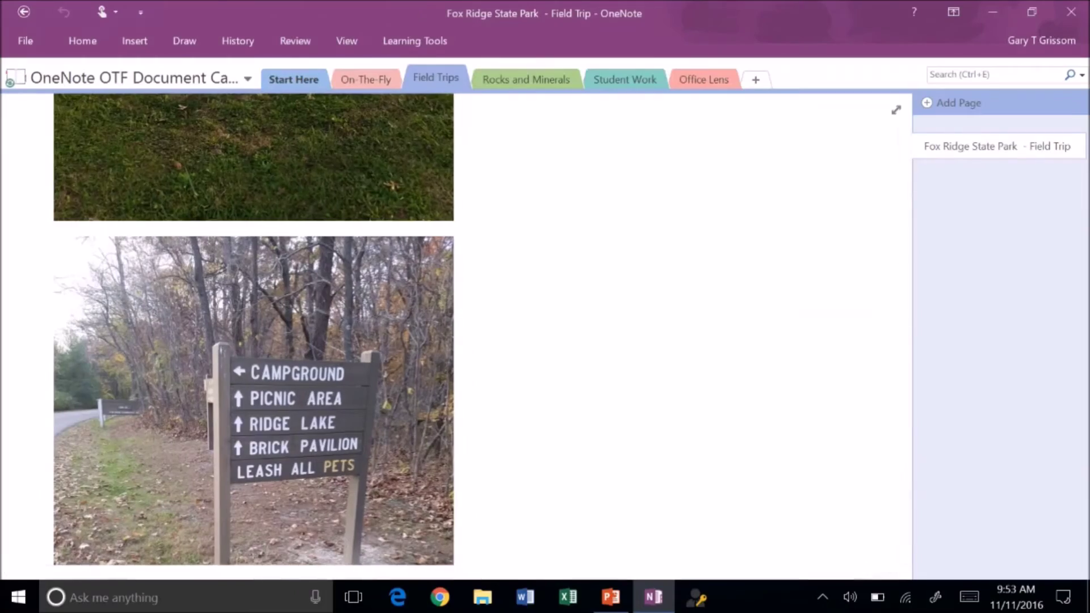
scroll(255, 329, "down", 3)
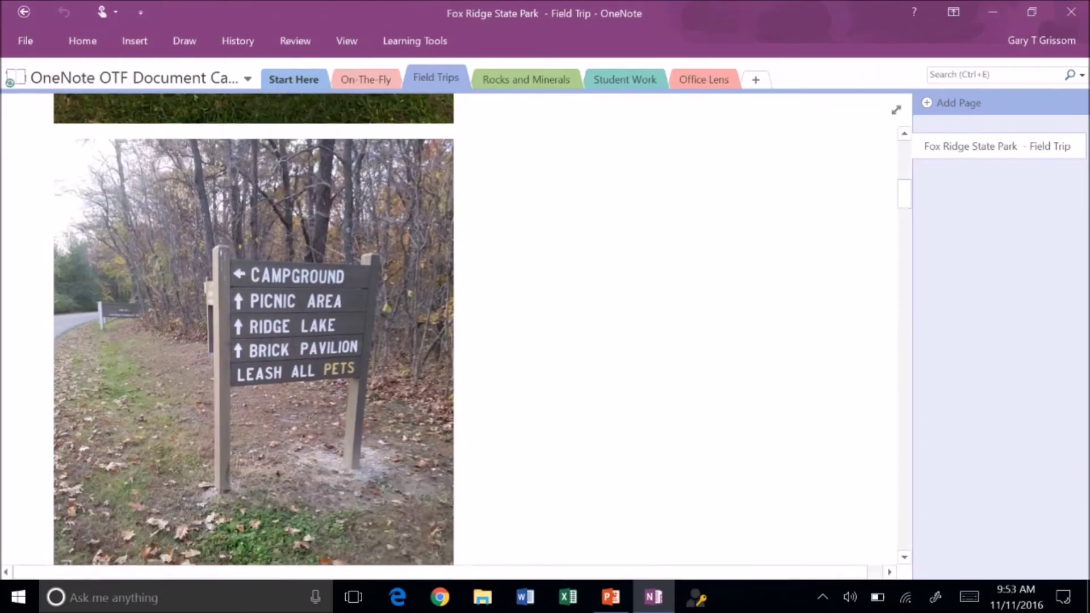
scroll(256, 329, "down", 7)
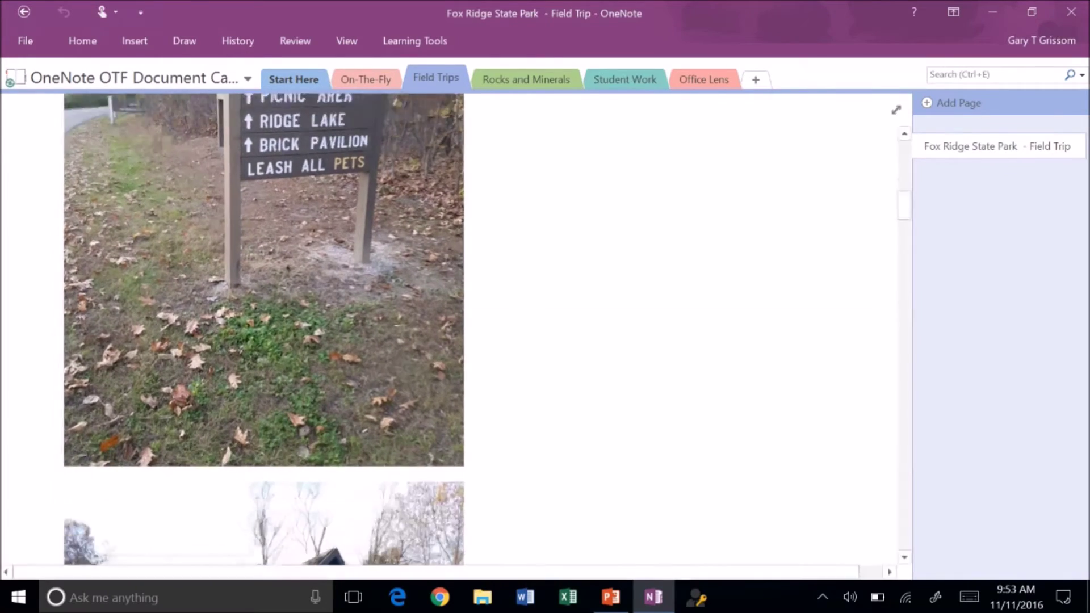
scroll(256, 329, "down", 12)
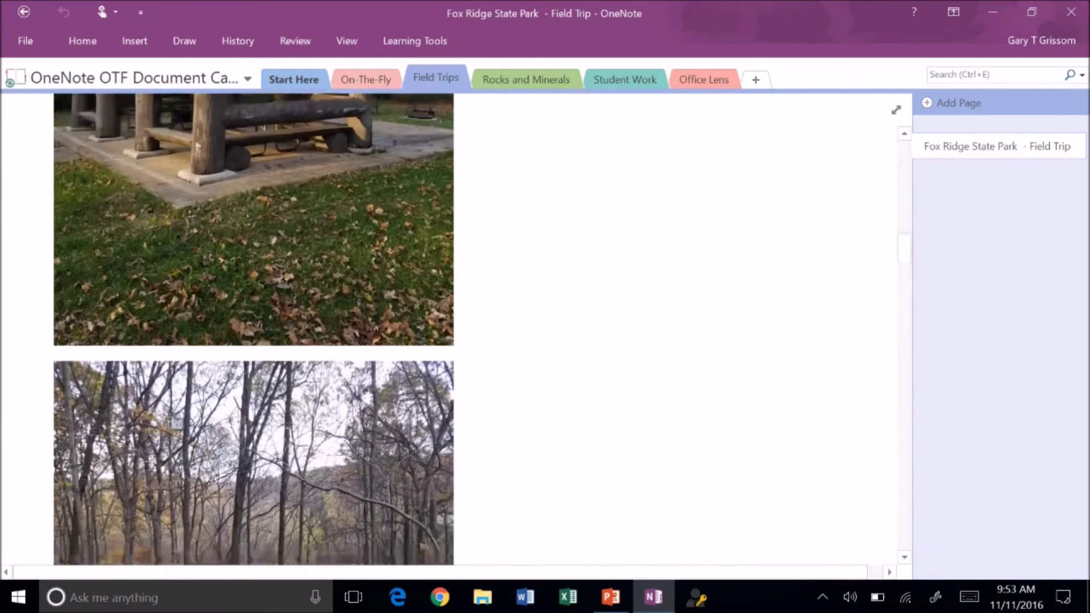
scroll(256, 329, "up", 20)
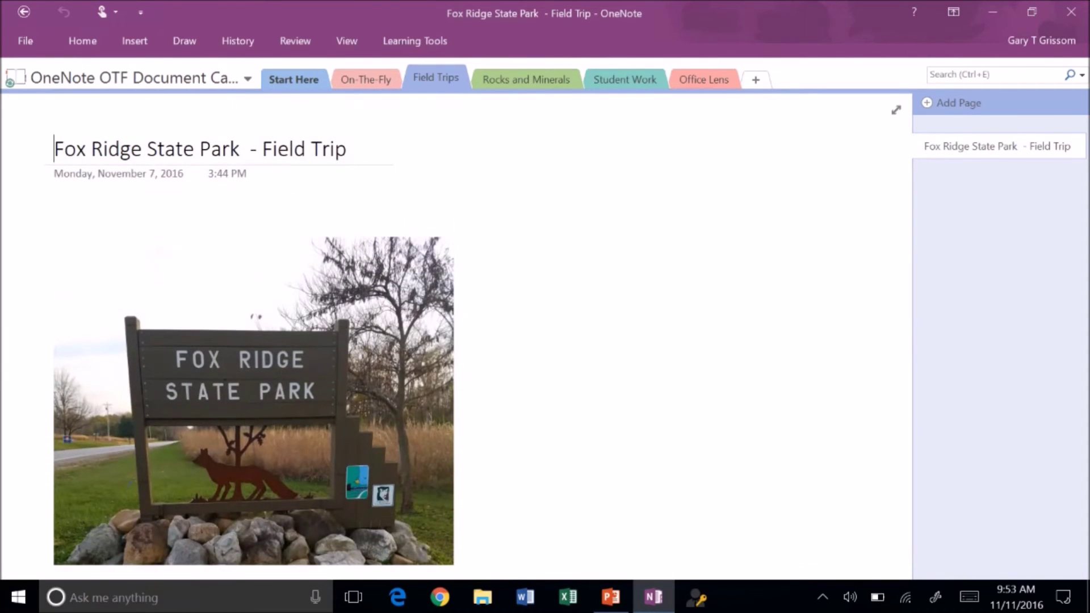
left_click(527, 79)
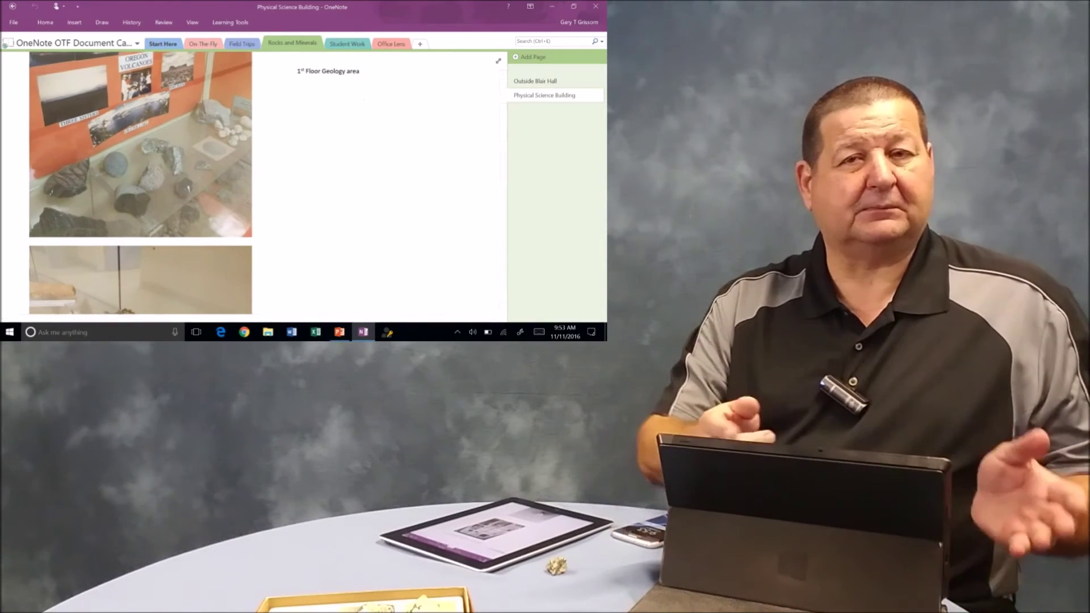
Circle three clasts, including the grey and orange ones, in the conglomerate photo, then open Outside Blair Hall.
scroll(254, 329, "down", 10)
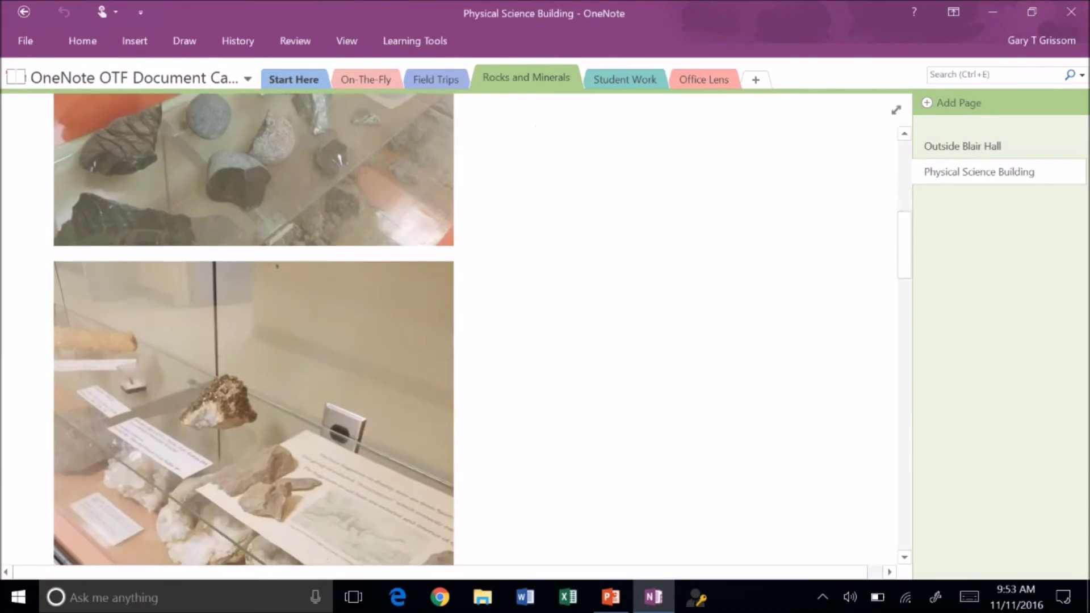
scroll(254, 329, "down", 10)
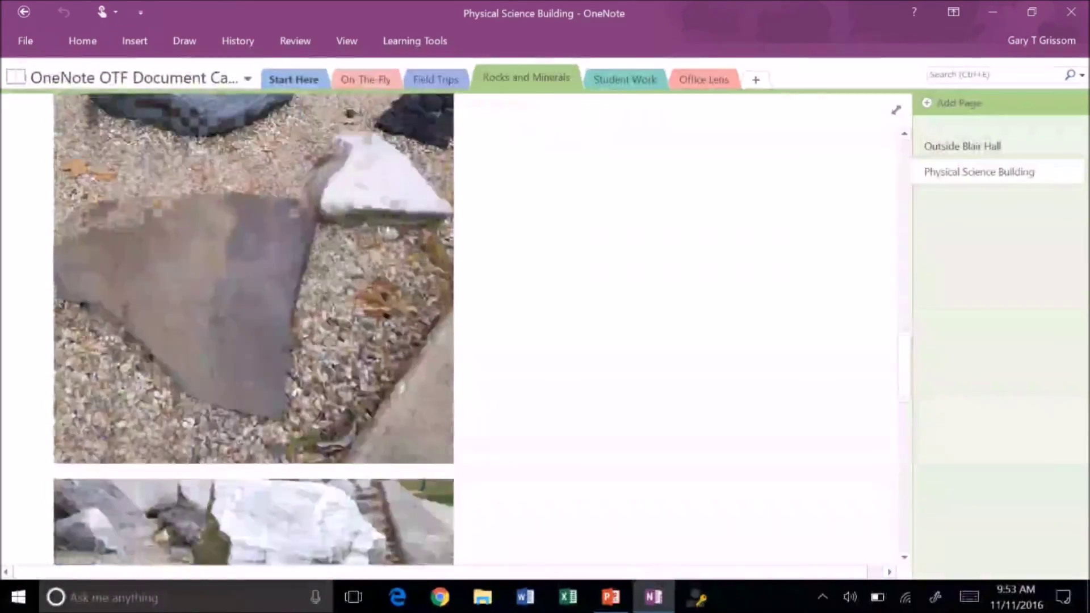
scroll(254, 329, "down", 3)
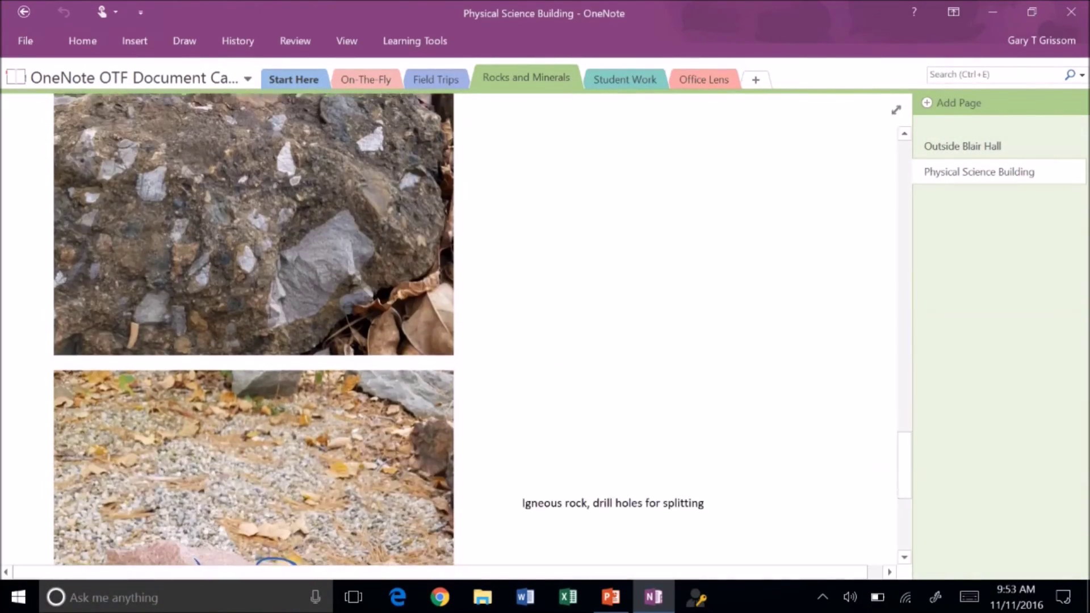
scroll(254, 329, "up", 3)
scroll(448, 330, "up", 5)
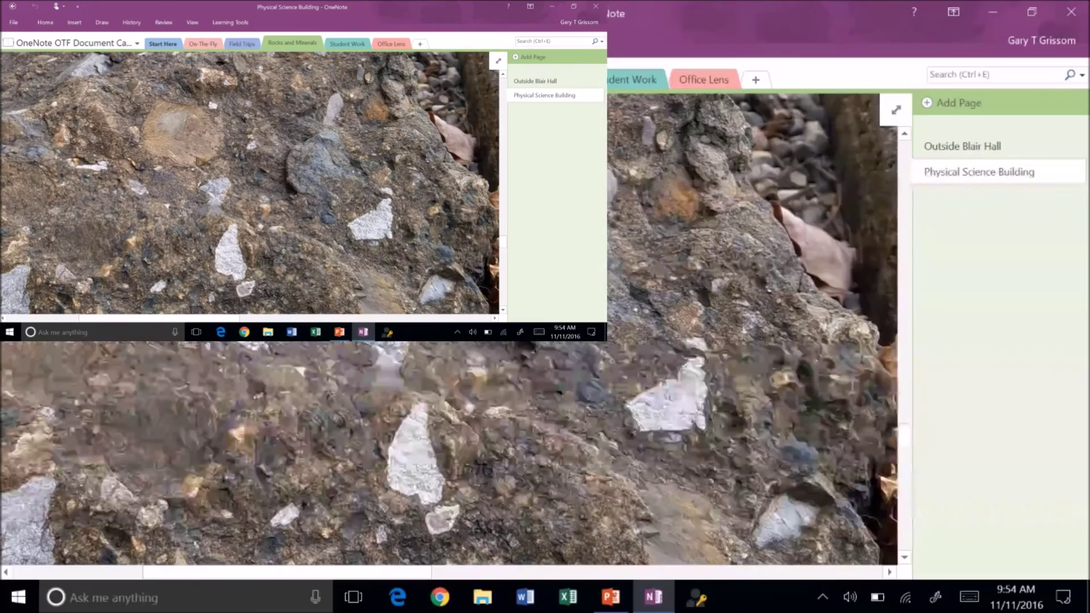
left_click_drag(124, 123, 197, 101)
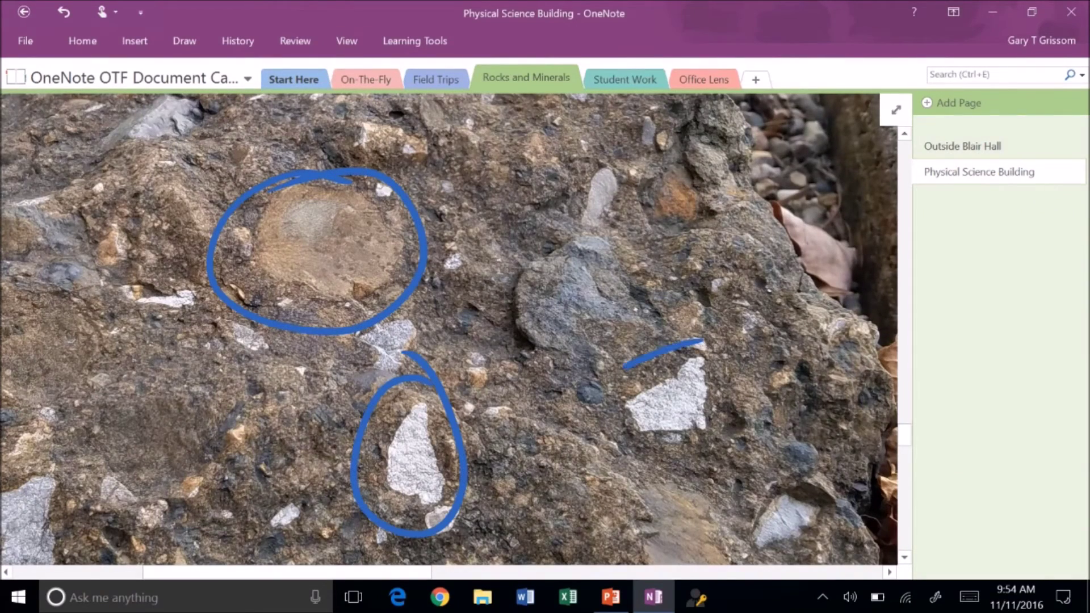
left_click_drag(550, 237, 562, 238)
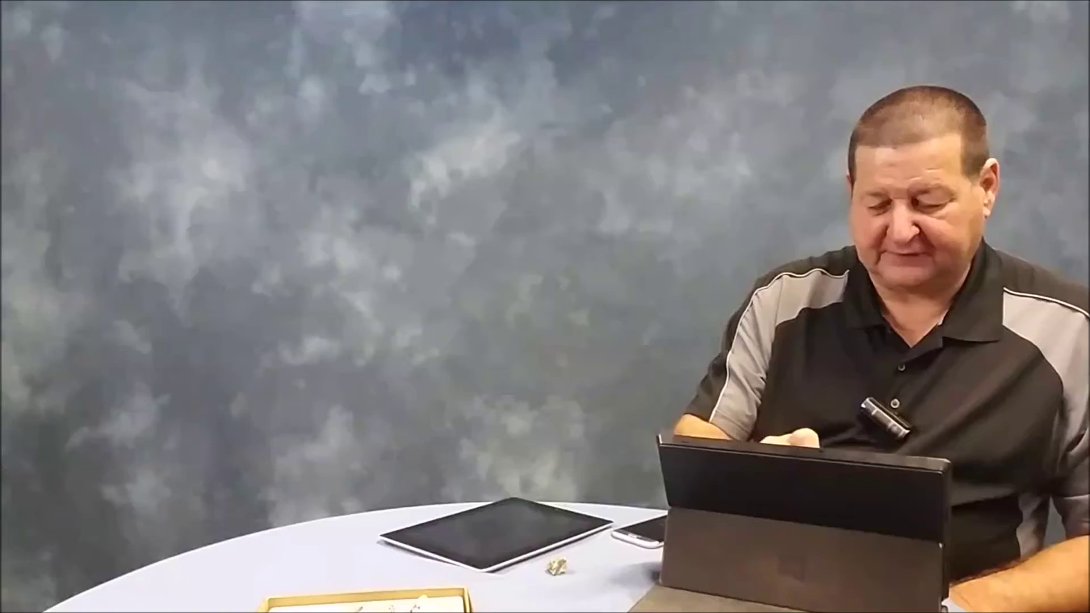
left_click_drag(675, 150, 687, 153)
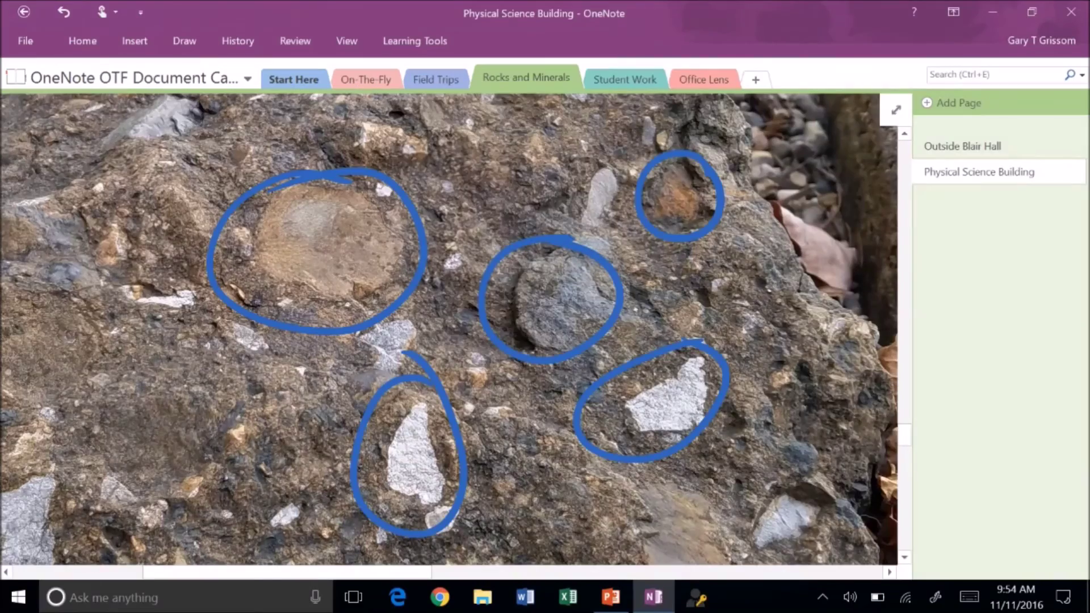
left_click(962, 146)
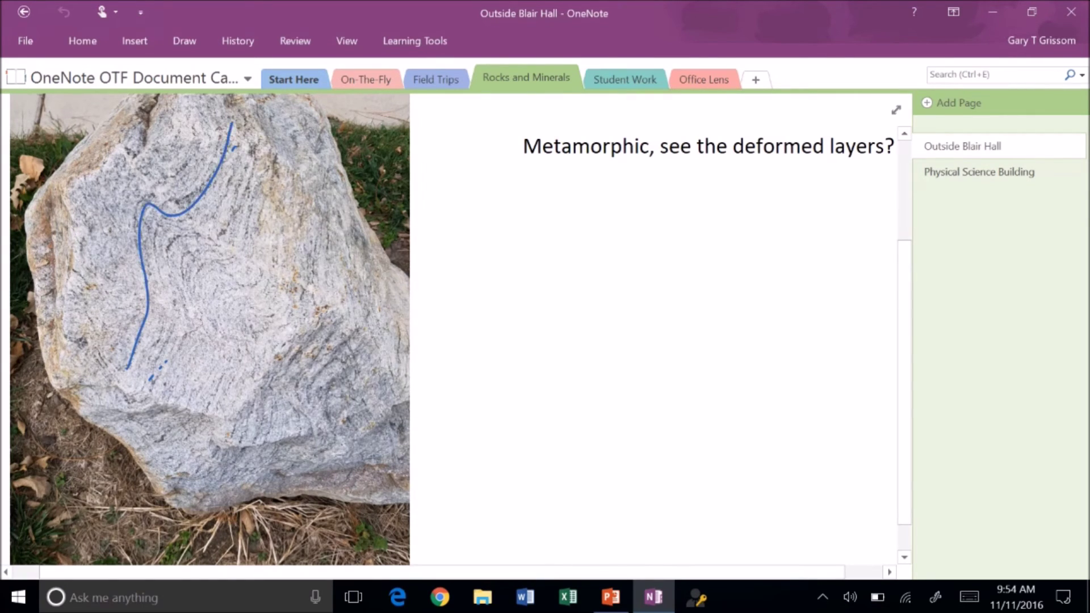
Trace the boulder's deformed layer in blue ink, then go to the Student Work section.
left_click_drag(185, 319, 144, 397)
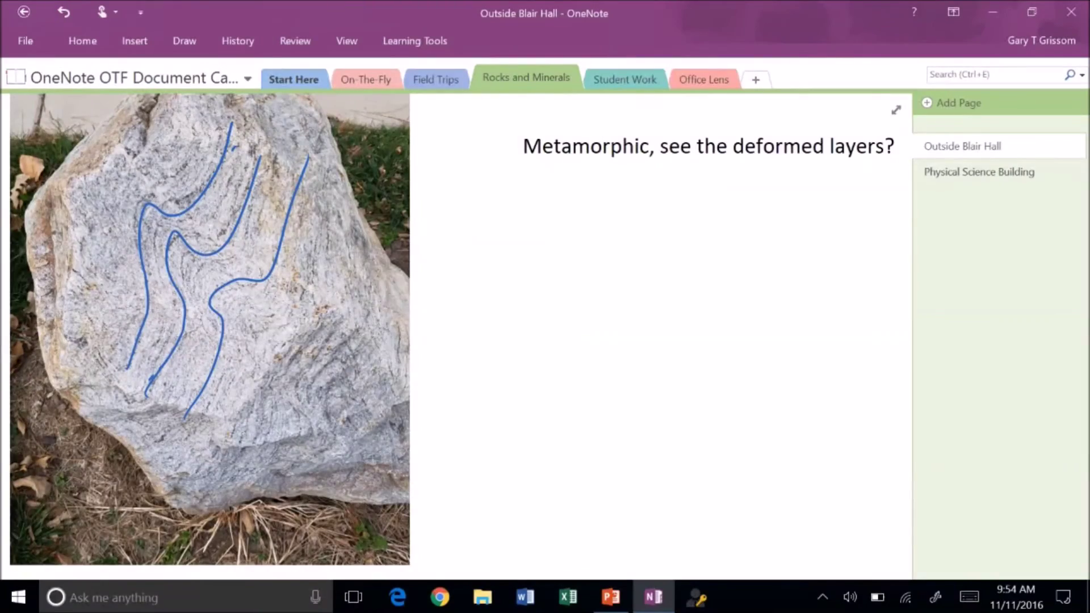
left_click(624, 78)
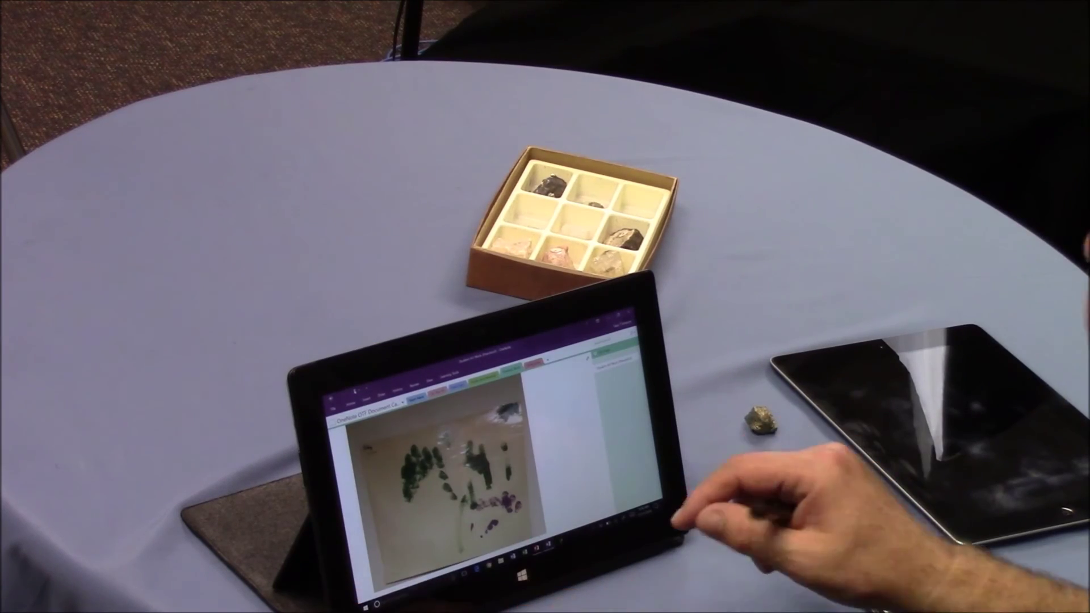
Switch to the Office Lens section showing the scanned presenter tips page.
left_click(538, 363)
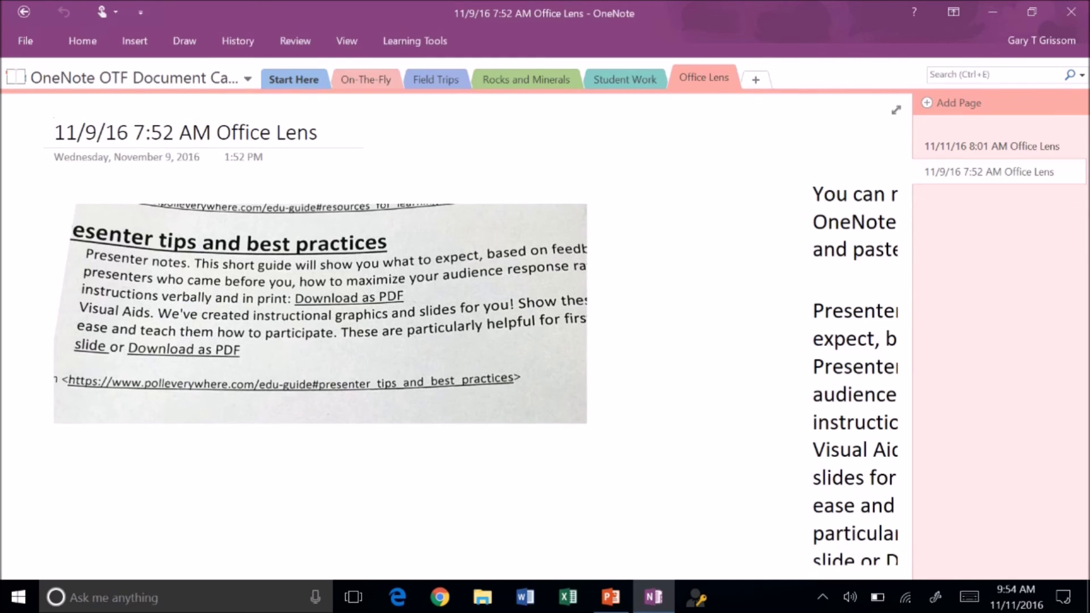
left_click(991, 146)
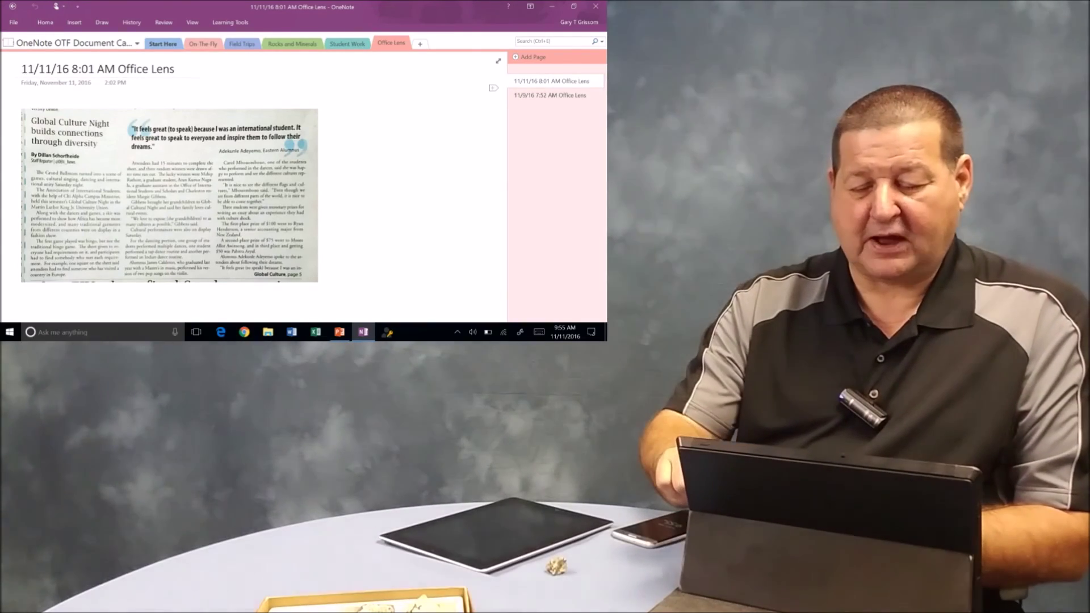
left_click(549, 96)
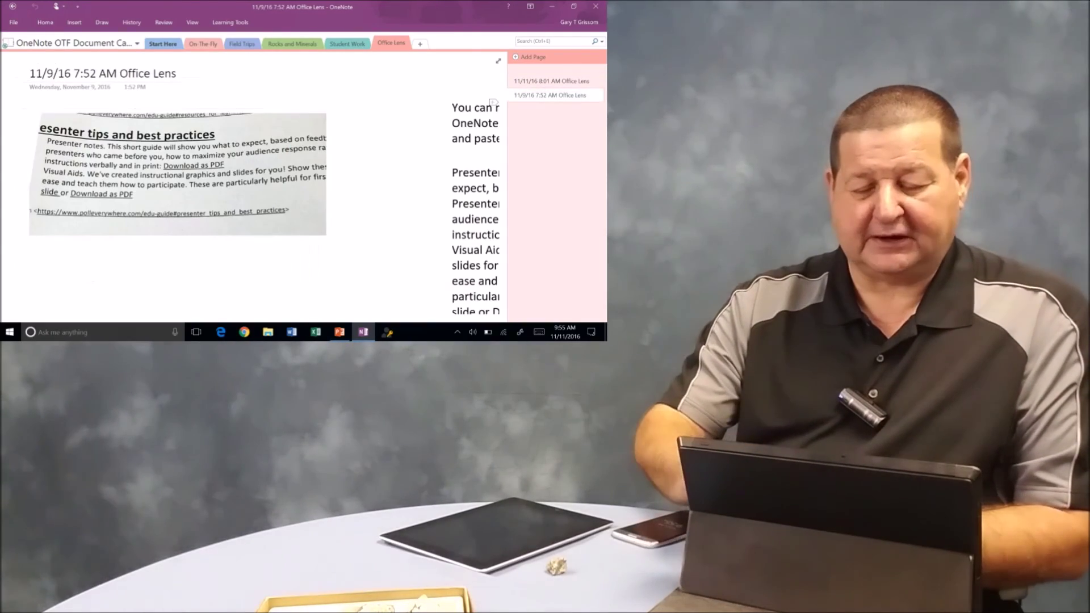
scroll(255, 187, "right", 3)
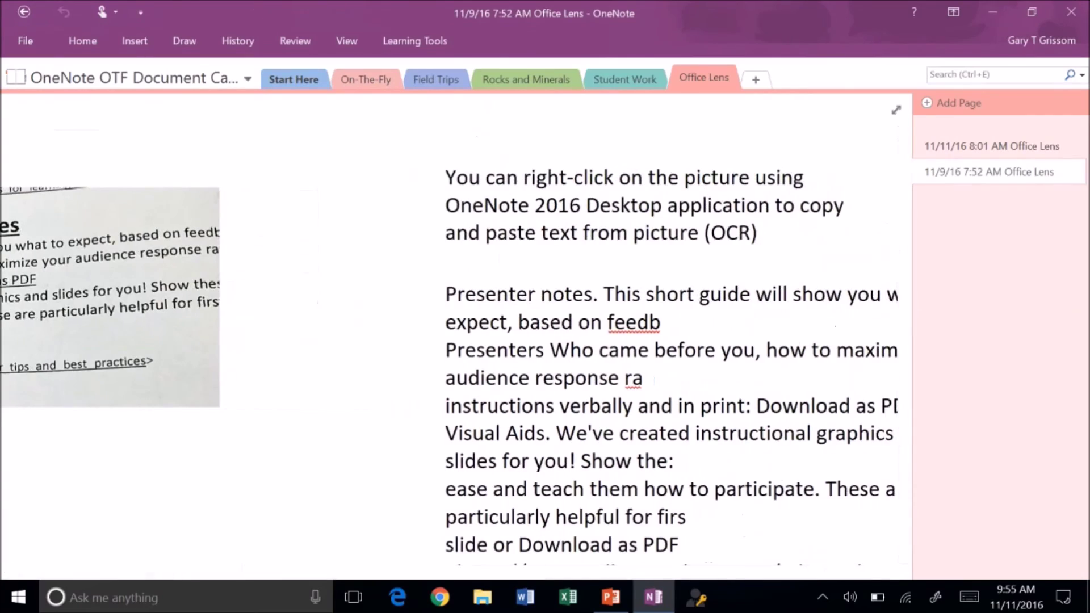
scroll(454, 340, "right", 3)
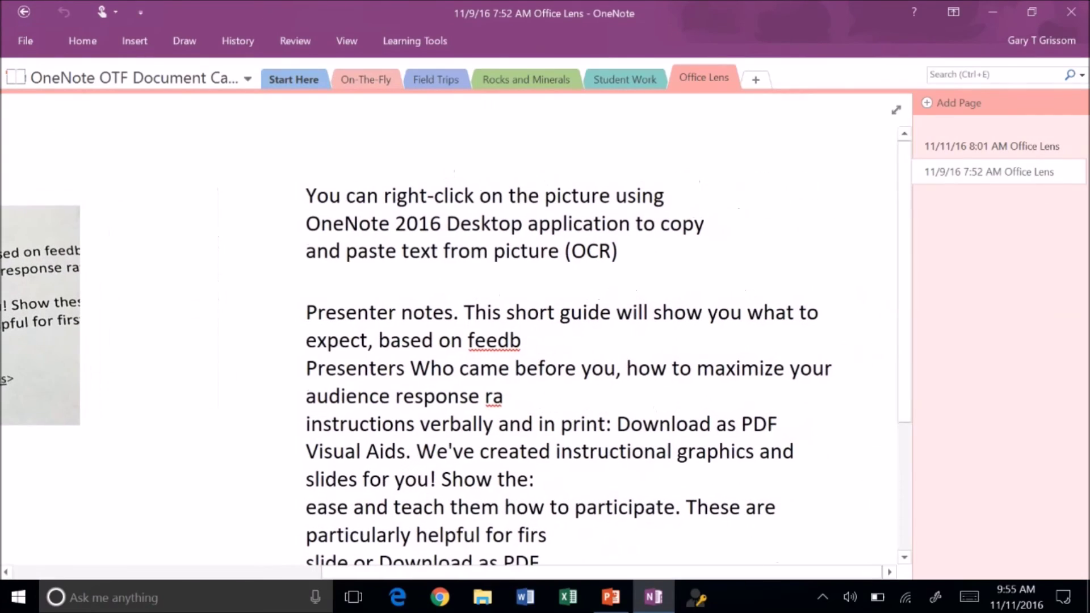
scroll(454, 340, "left", 10)
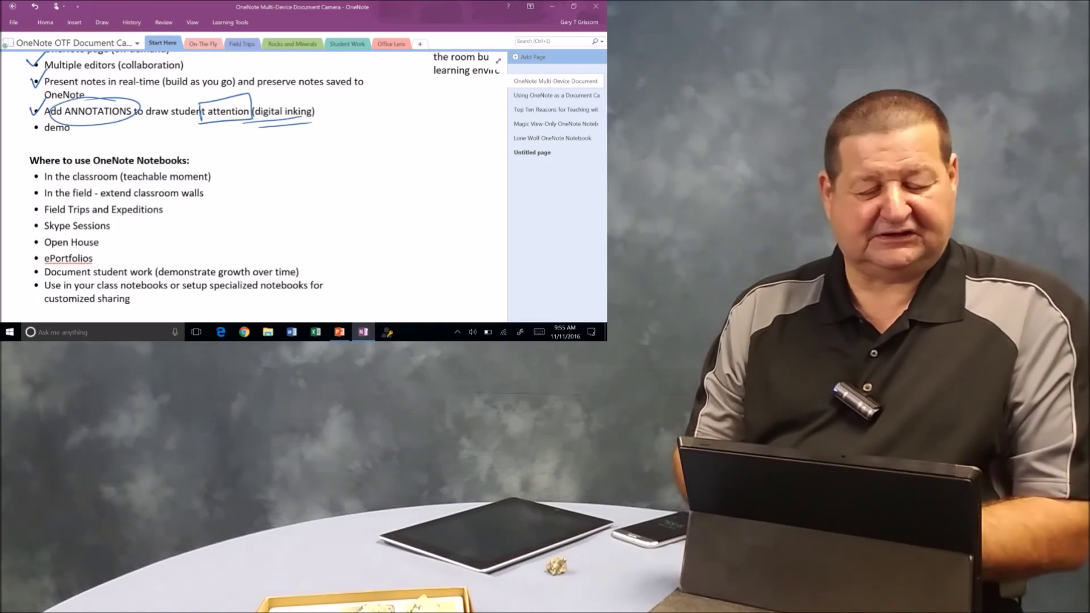
Scroll the Multi-Device Document Camera page back up to its top.
scroll(68, 126, "up", 10)
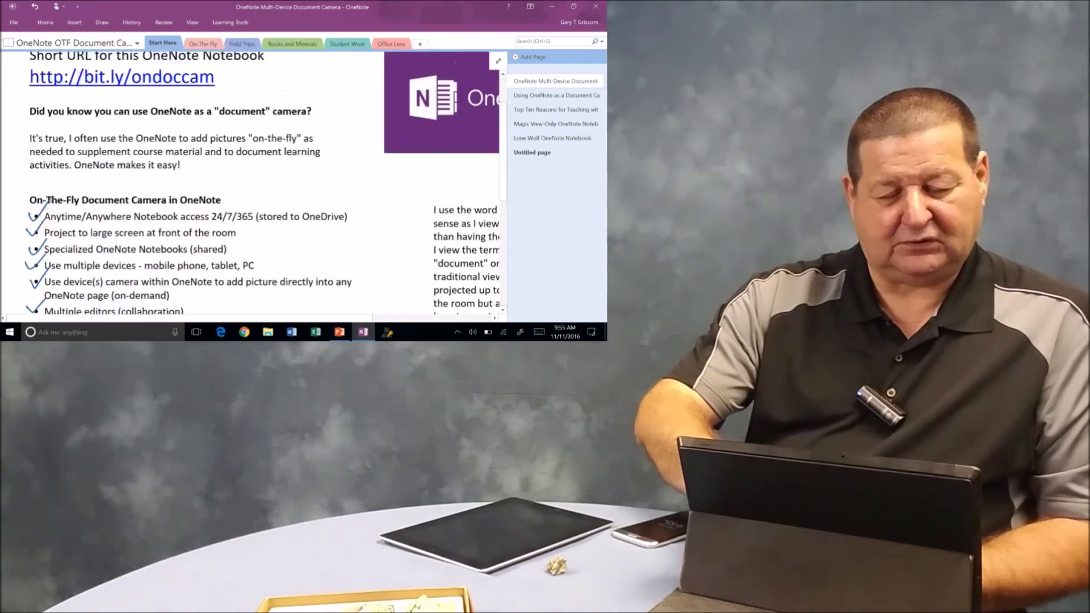